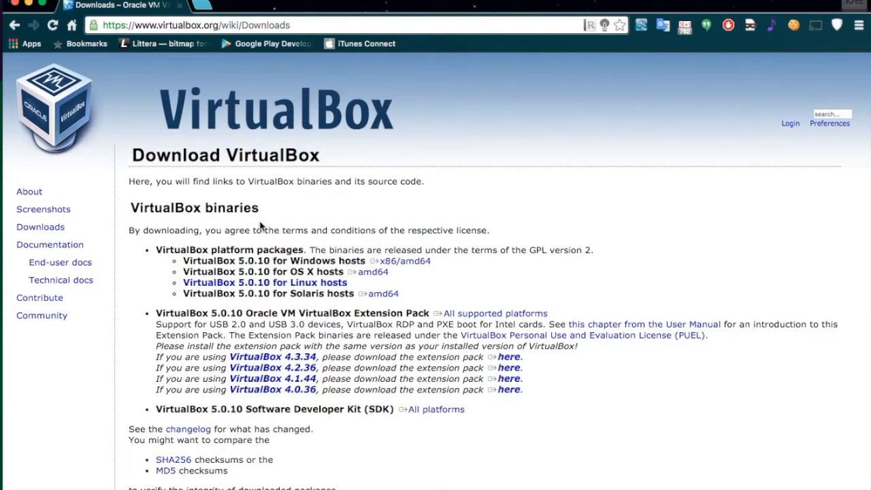
Download the VirtualBox 5.0.10 platform package for OS X hosts (amd64)
left_click(372, 272)
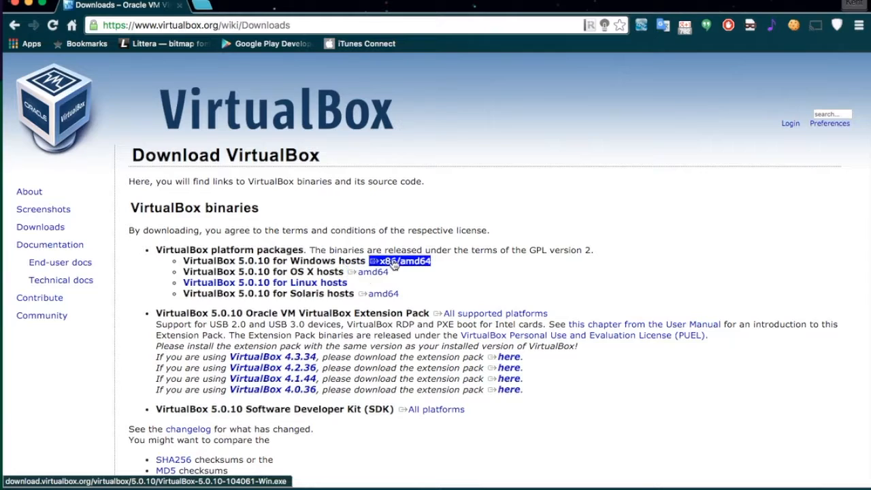
scroll(537, 318, "down", 1)
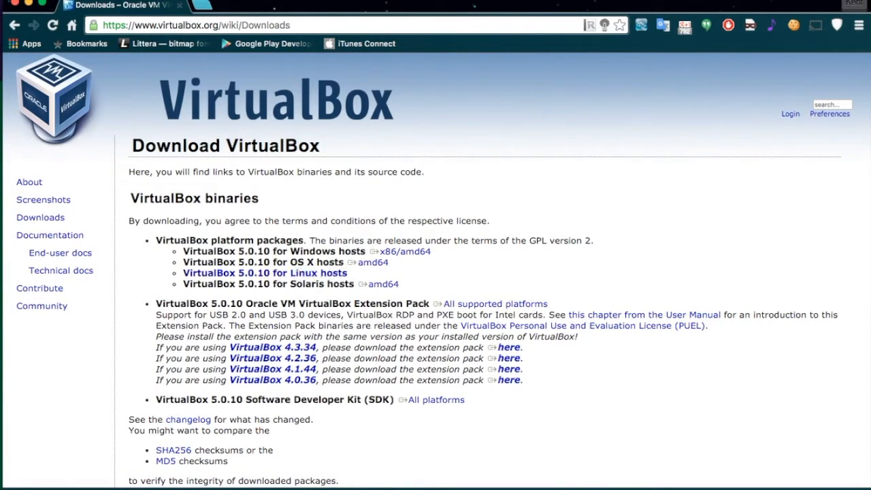
left_click(148, 489)
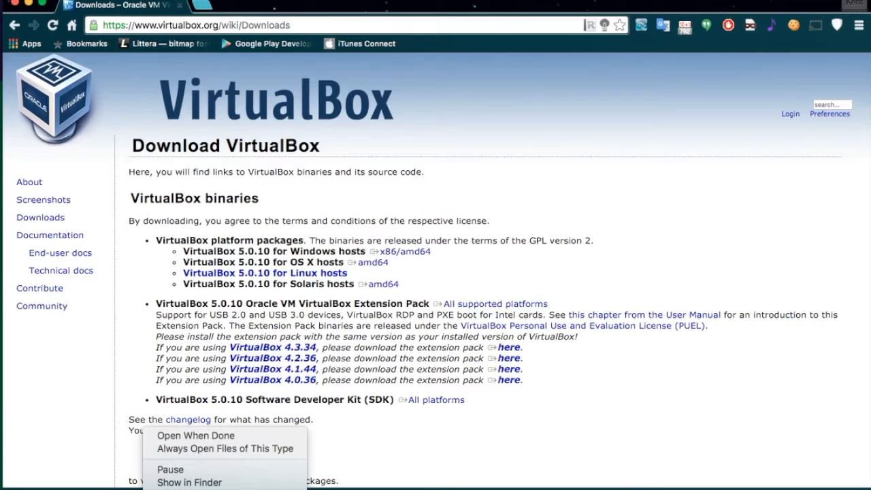
left_click(142, 453)
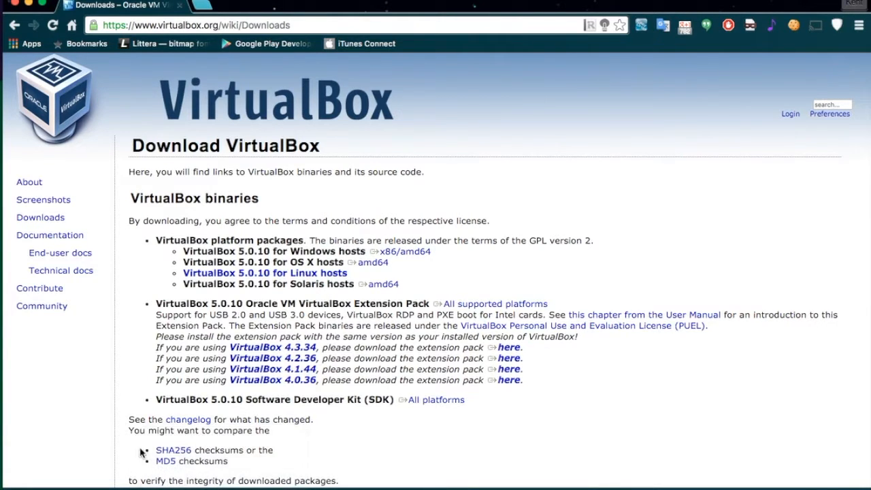
Open the VirtualBox OS X disk image from the Downloads folder and launch the VirtualBox.pkg installer
mouse_move(1, 310)
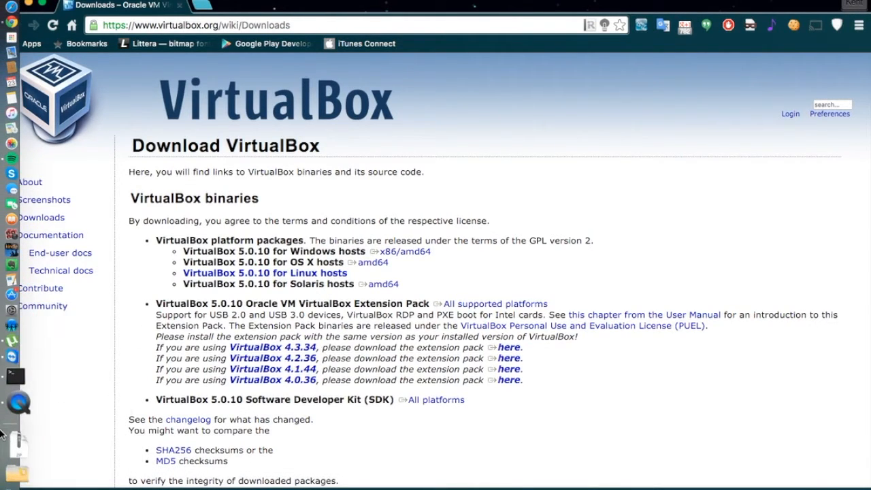
left_click(15, 434)
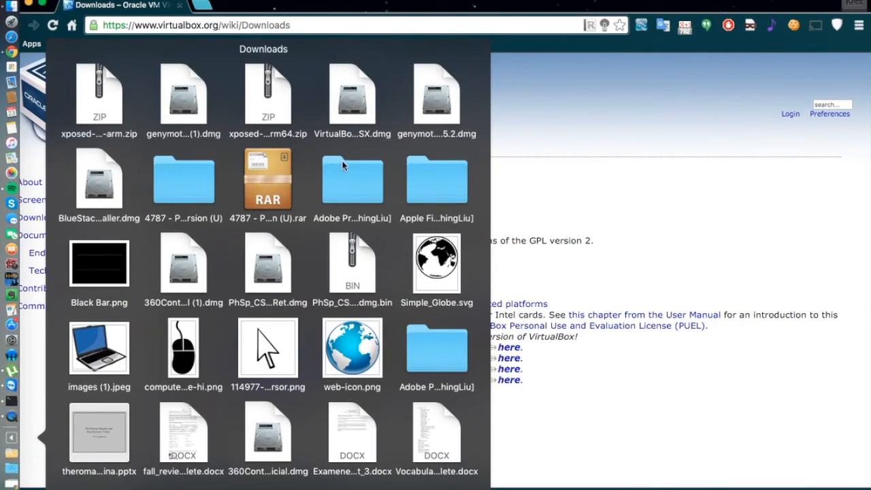
left_click(358, 106)
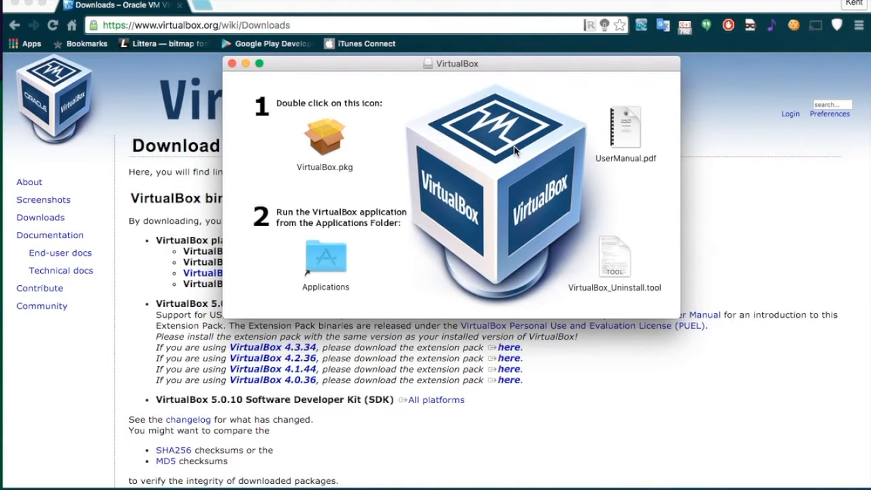
double_click(329, 139)
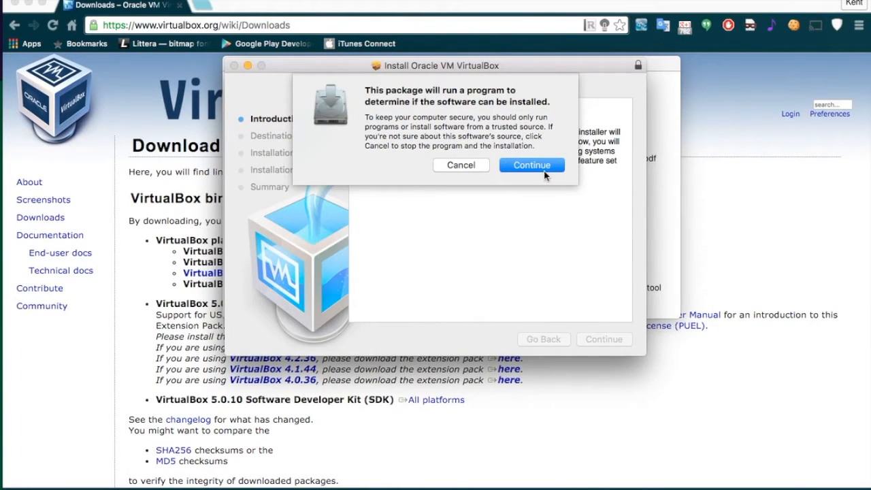
Run the standard VirtualBox installation on Macintosh HD through to its summary and close the installer
left_click(544, 171)
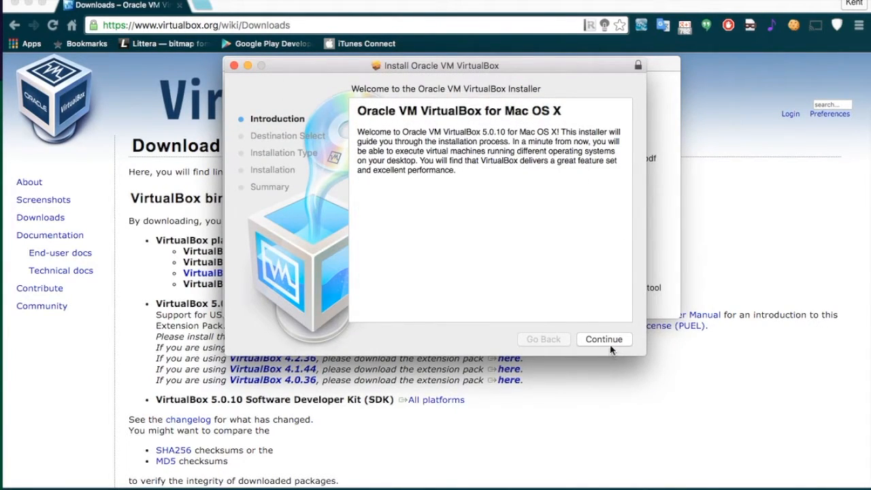
left_click(609, 345)
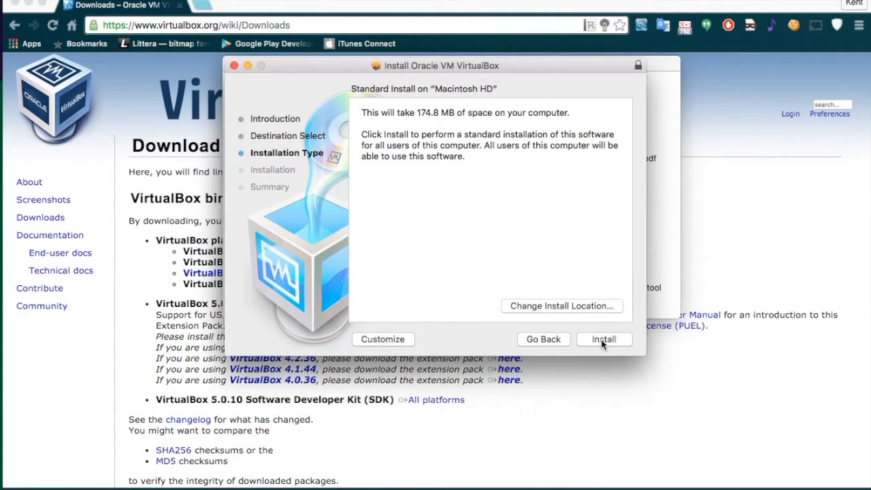
left_click(601, 343)
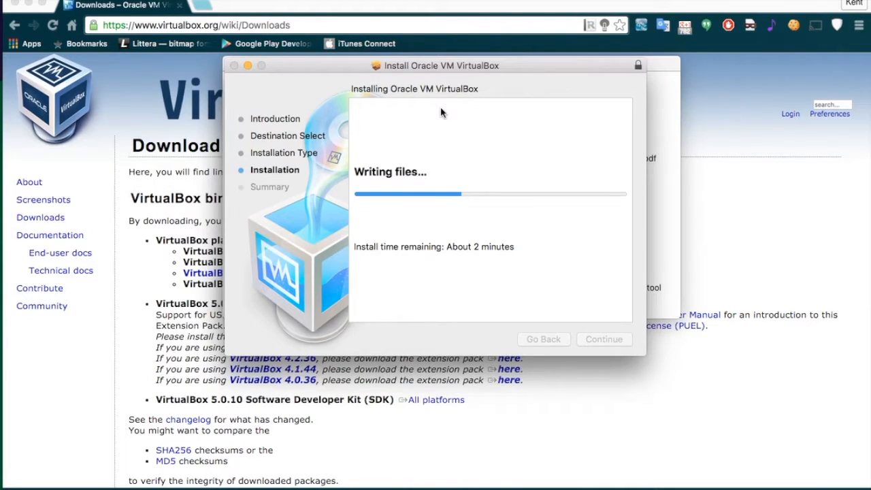
left_click_drag(411, 66, 447, 60)
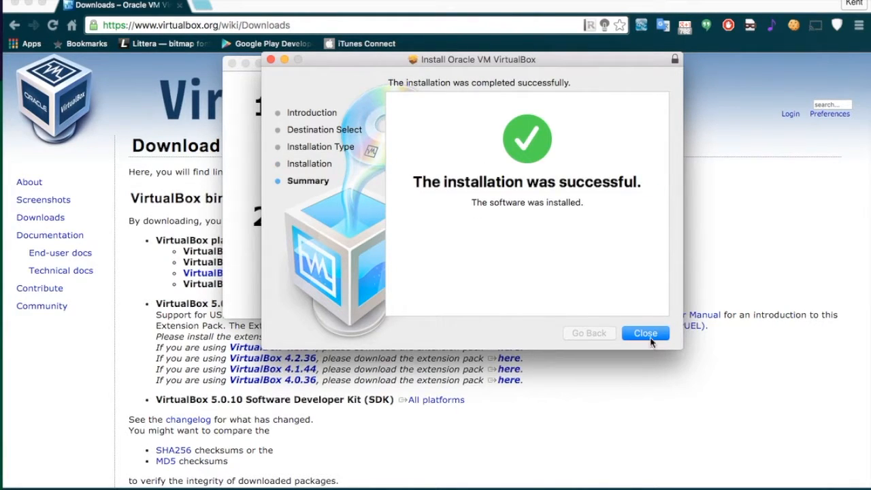
left_click(645, 333)
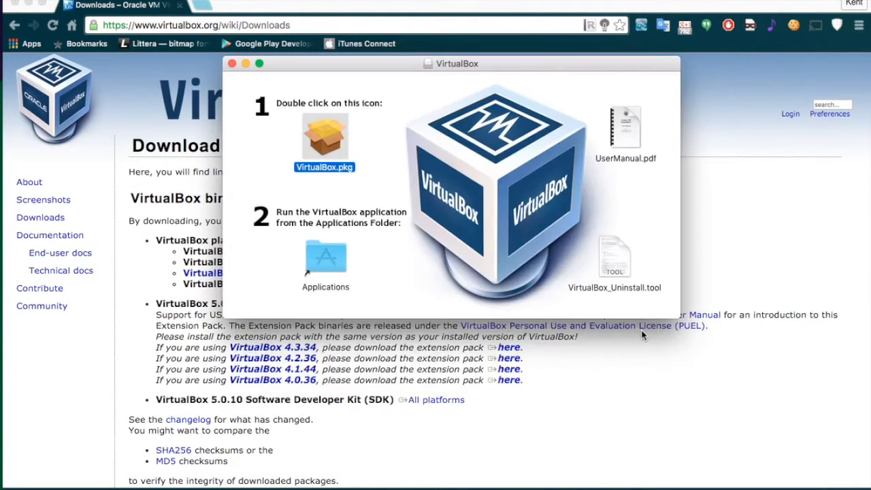
Search the web for genymotion in a new browser tab and open the genymotion.com site
left_click(267, 3)
left_click(204, 5)
type("genymo")
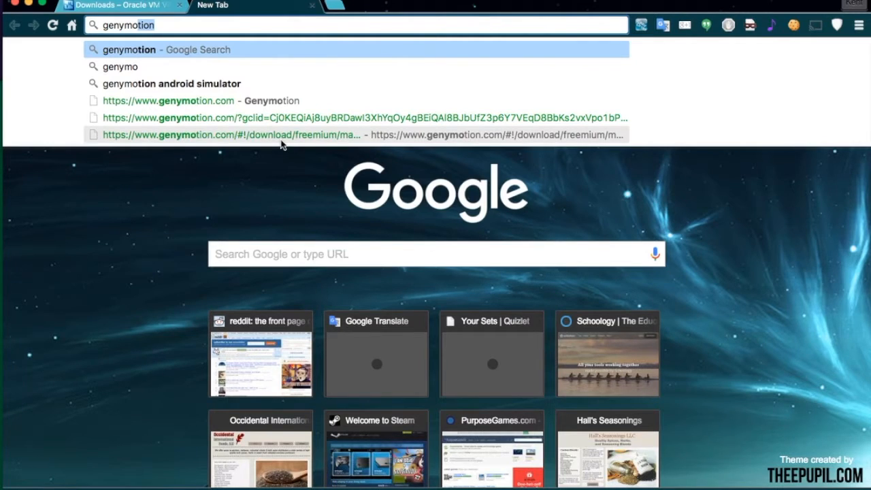
key("Return")
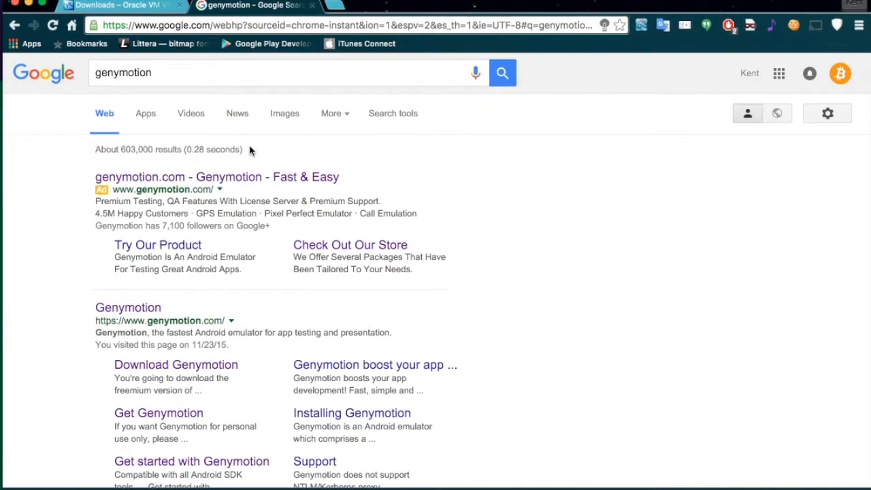
left_click(215, 182)
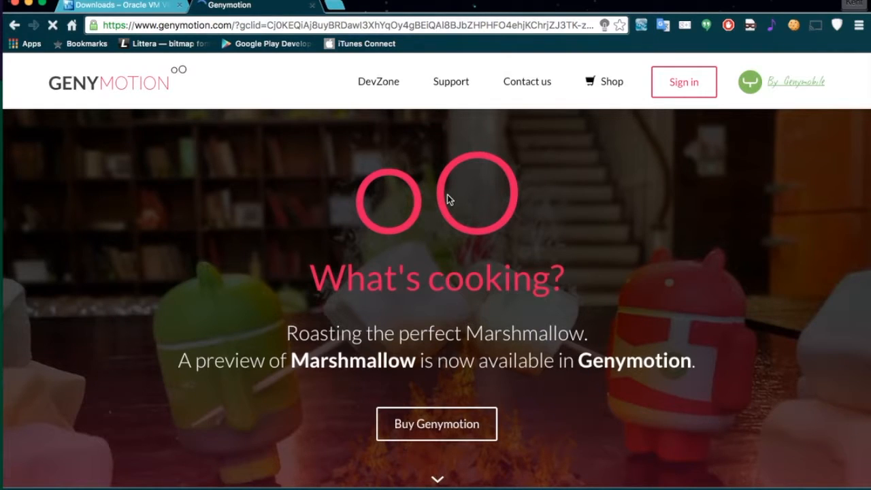
Look through the Genymotion home page and open its store page via Buy Genymotion
scroll(449, 199, "down", 3)
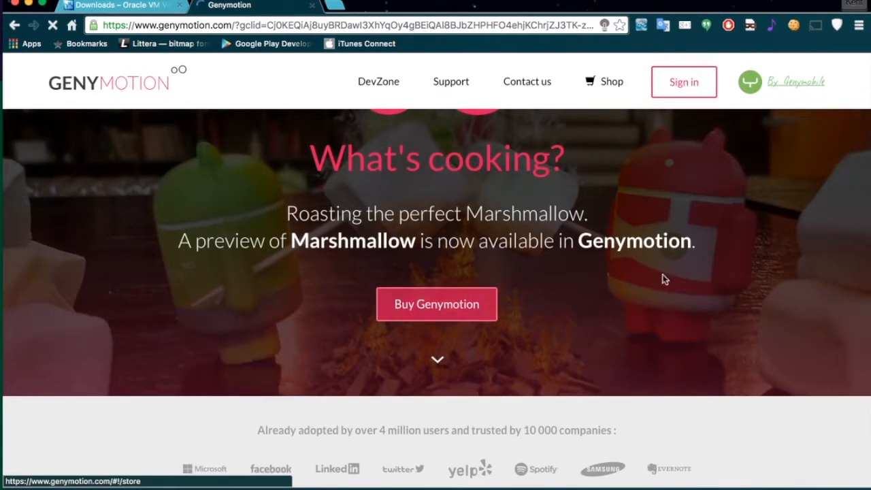
scroll(643, 295, "down", 10)
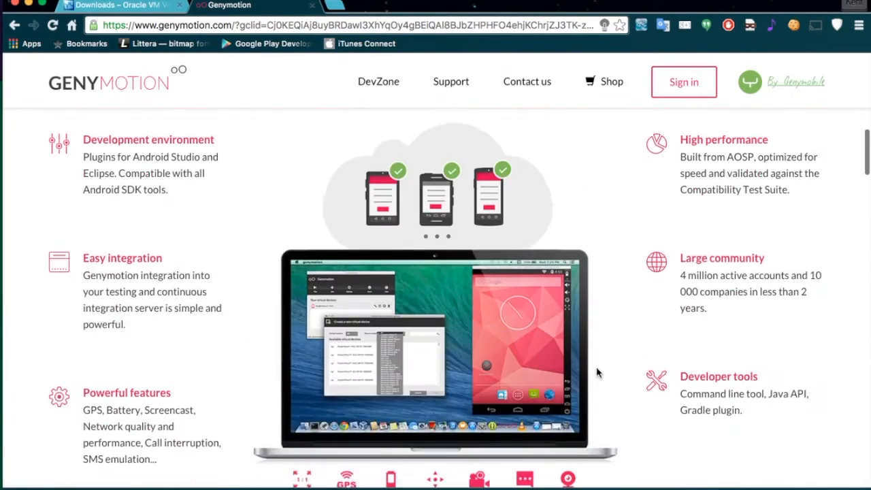
scroll(597, 372, "down", 8)
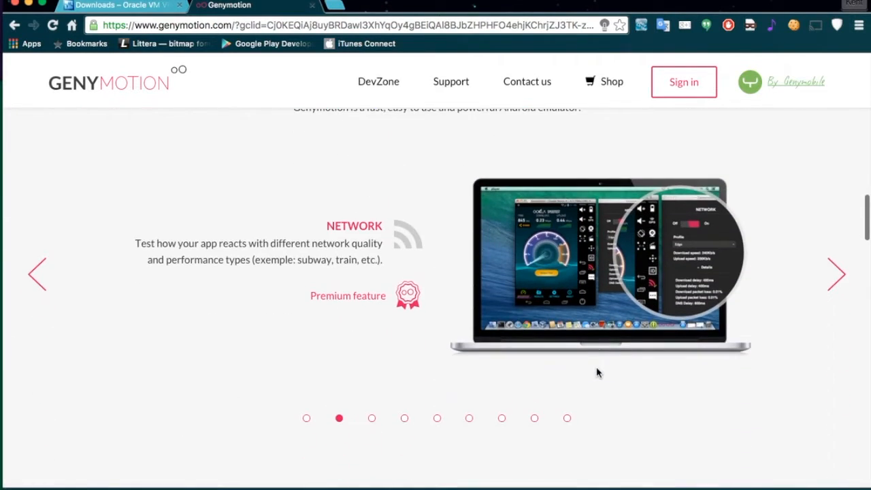
scroll(596, 372, "down", 8)
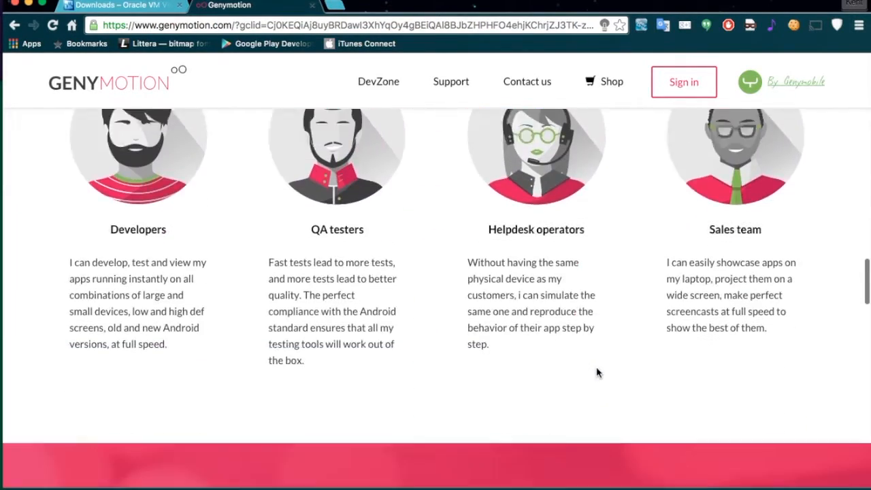
scroll(596, 372, "down", 8)
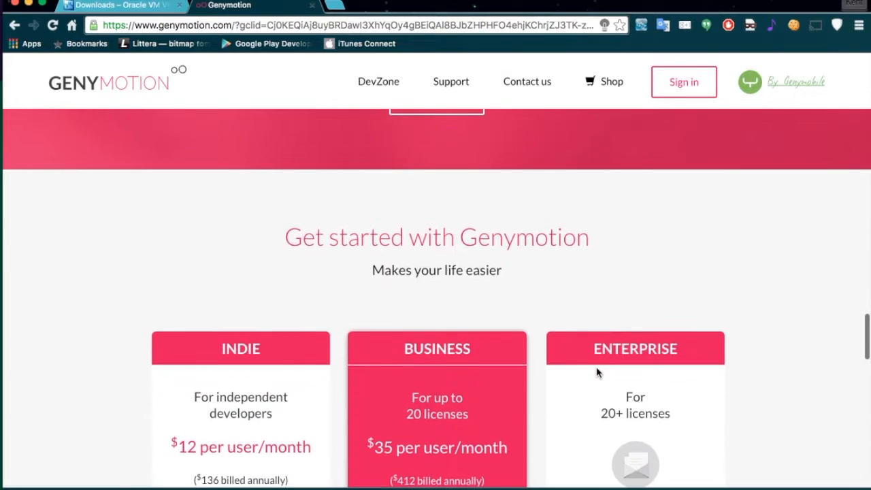
scroll(597, 372, "up", 9)
scroll(596, 372, "up", 10)
left_click(419, 424)
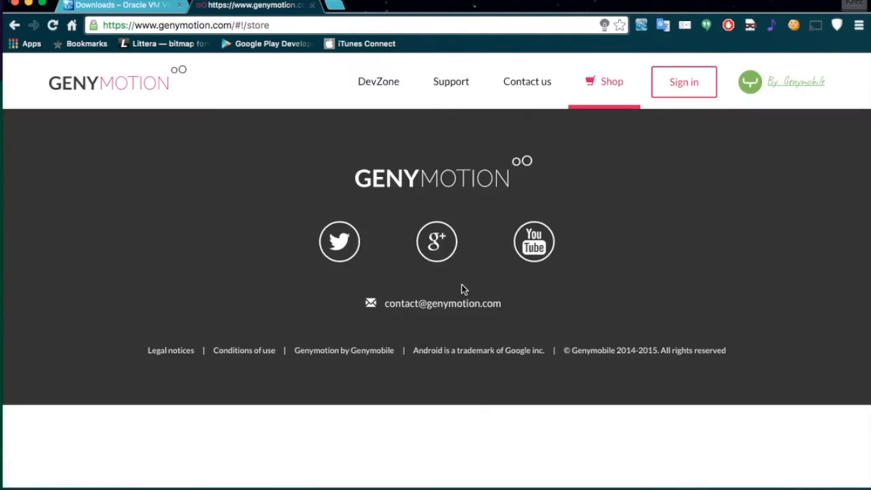
Look over the license plans in the store and open the download page for personal use of Genymotion
scroll(459, 313, "down", 5)
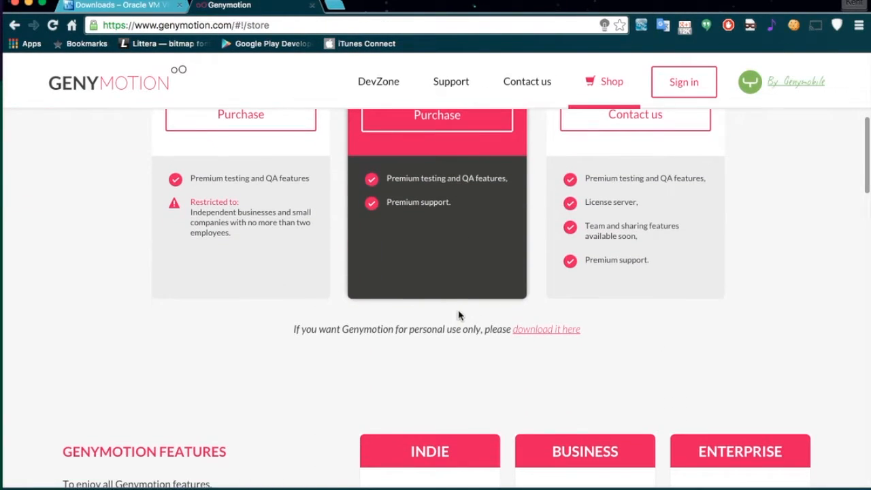
scroll(515, 338, "down", 3)
scroll(515, 338, "up", 1)
left_click_drag(318, 219, 517, 218)
scroll(517, 220, "up", 3)
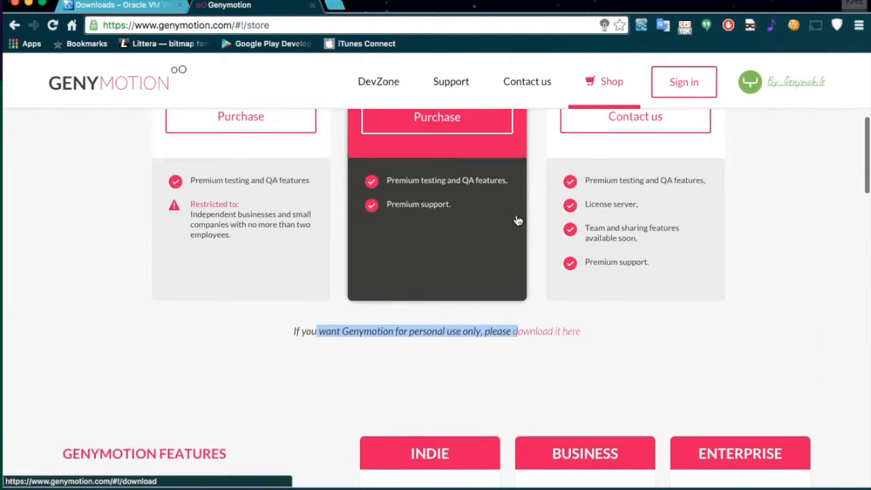
scroll(517, 220, "up", 6)
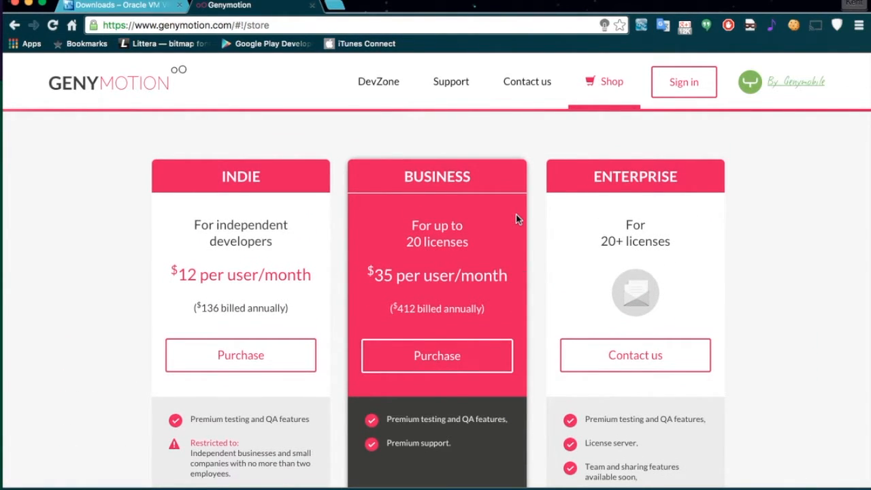
scroll(516, 216, "down", 6)
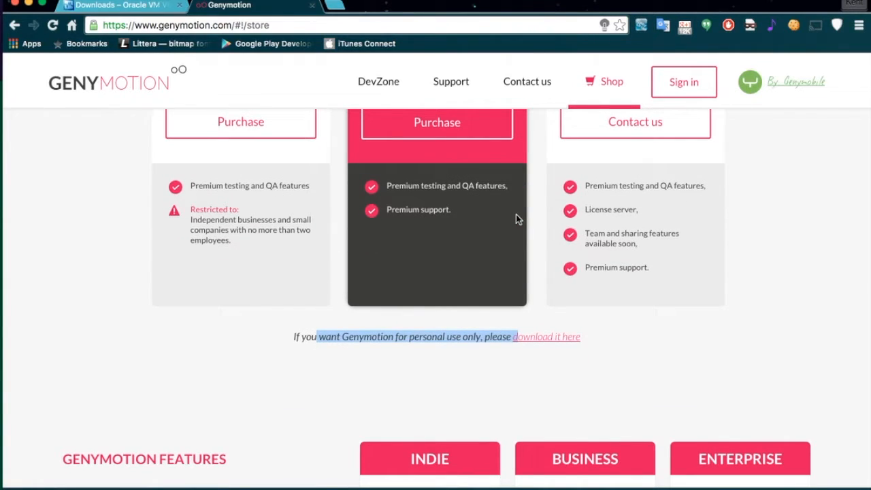
left_click(532, 366)
left_click(536, 339)
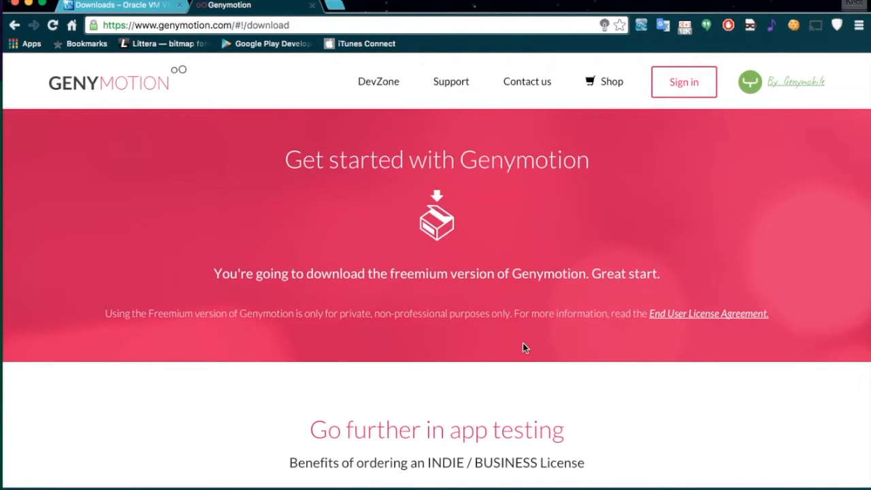
Try to download the Mac version of Genymotion and dismiss the sign-in dialog
scroll(602, 285, "down", 4)
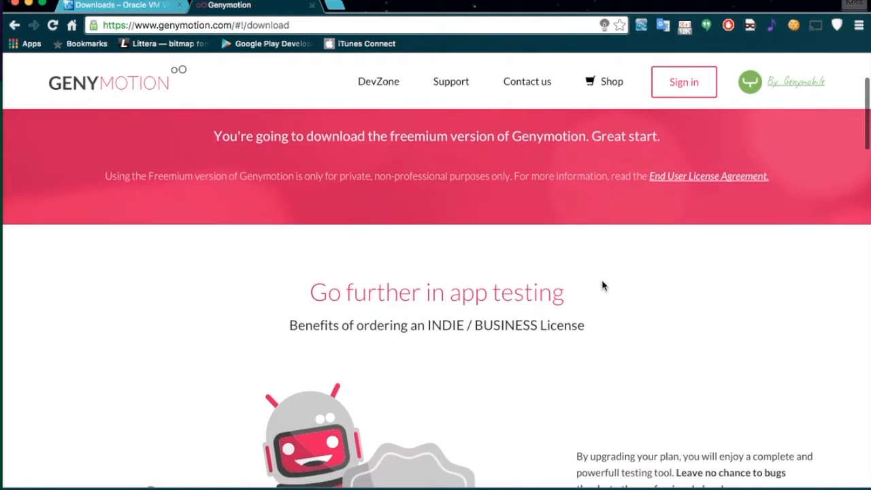
scroll(601, 285, "down", 12)
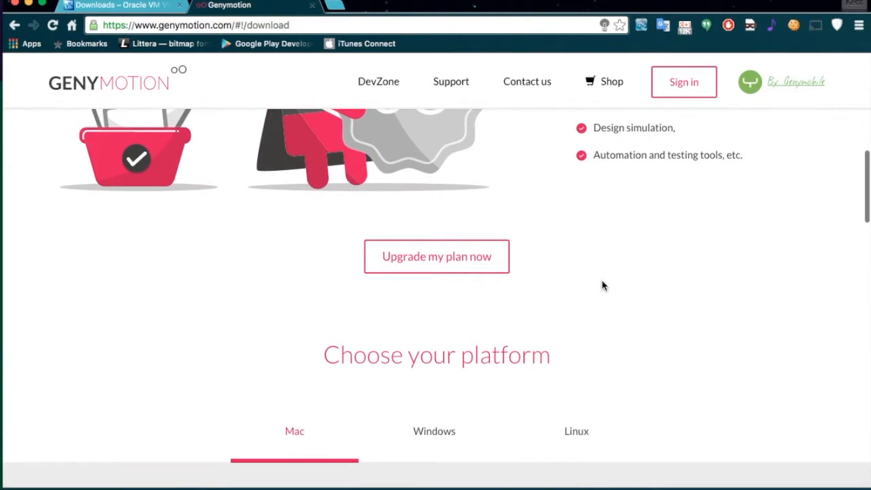
scroll(602, 286, "down", 6)
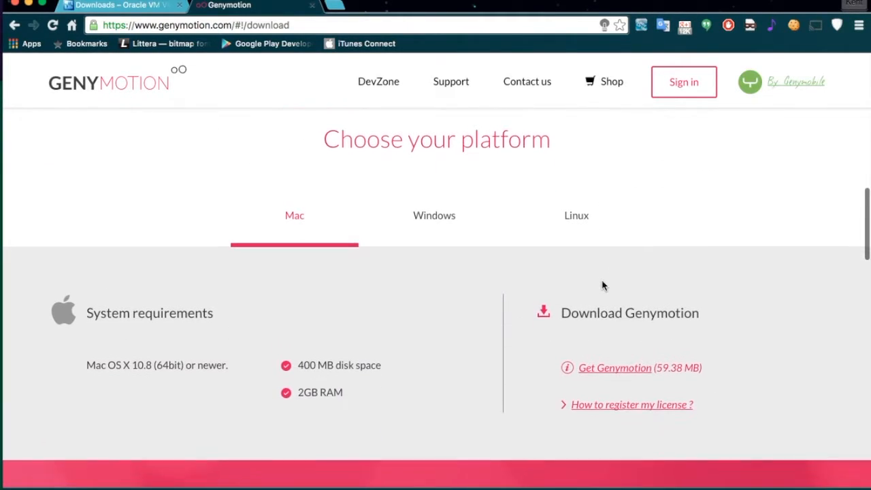
scroll(602, 285, "down", 2)
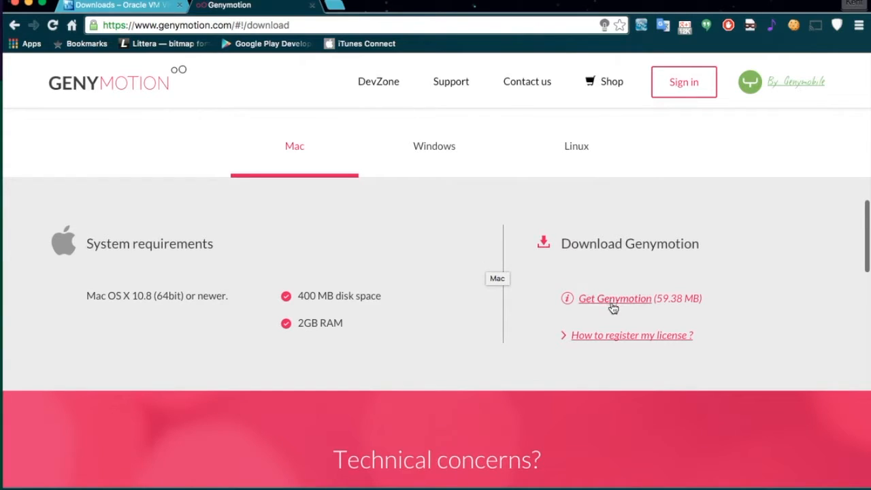
left_click(612, 303)
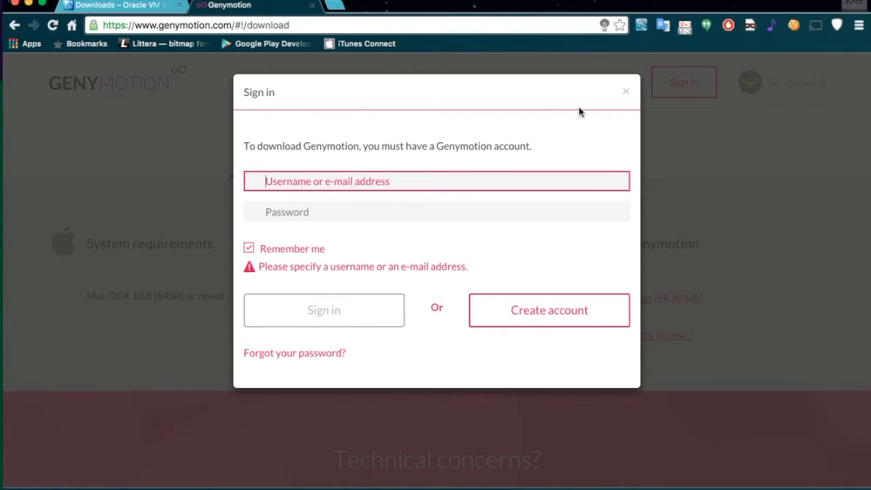
left_click(626, 94)
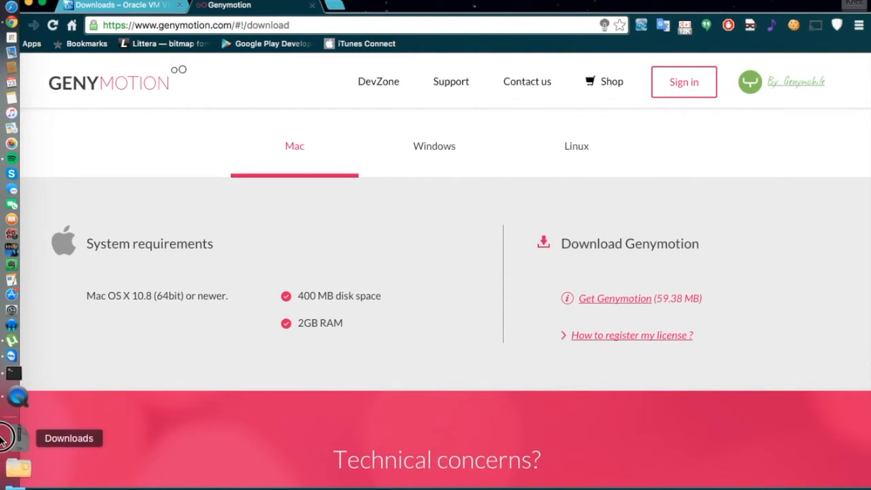
Open the genymotion-2.5.2 (1).dmg disk image from the Downloads folder
left_click(12, 439)
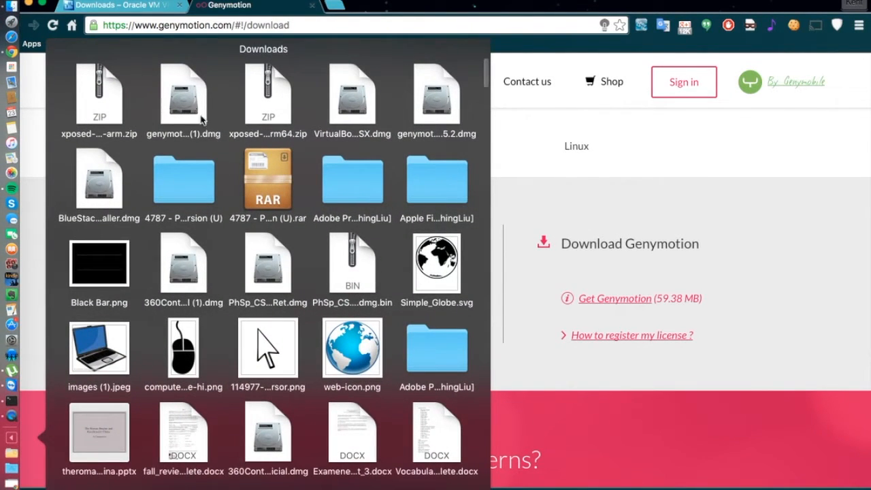
left_click(184, 95)
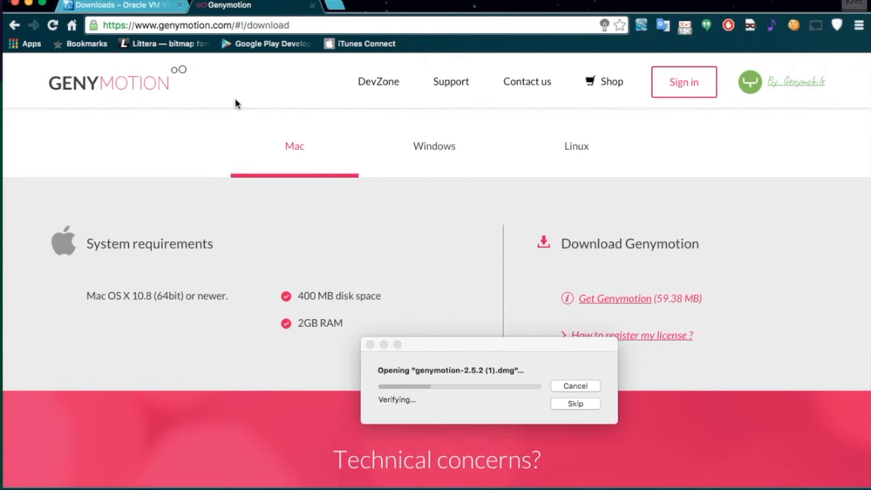
Copy the Genymotion app from the disk image into the Applications folder and close the disk image window
left_click_drag(454, 344, 410, 129)
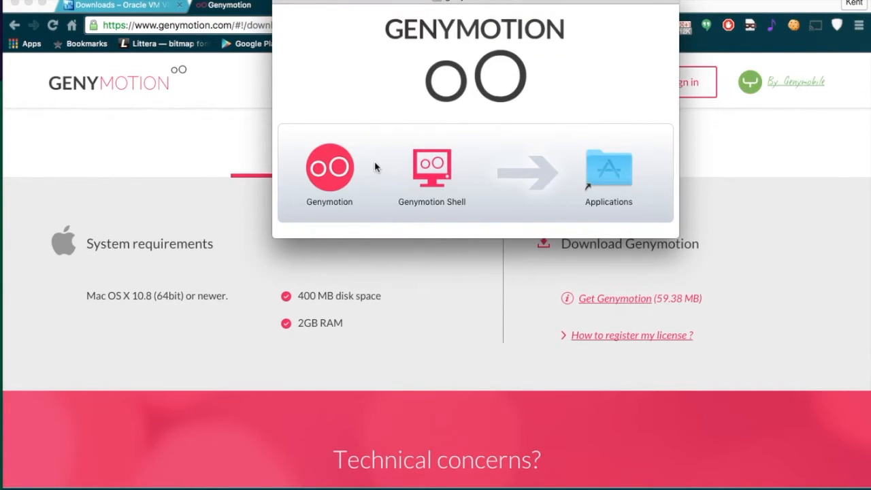
left_click_drag(340, 175, 610, 182)
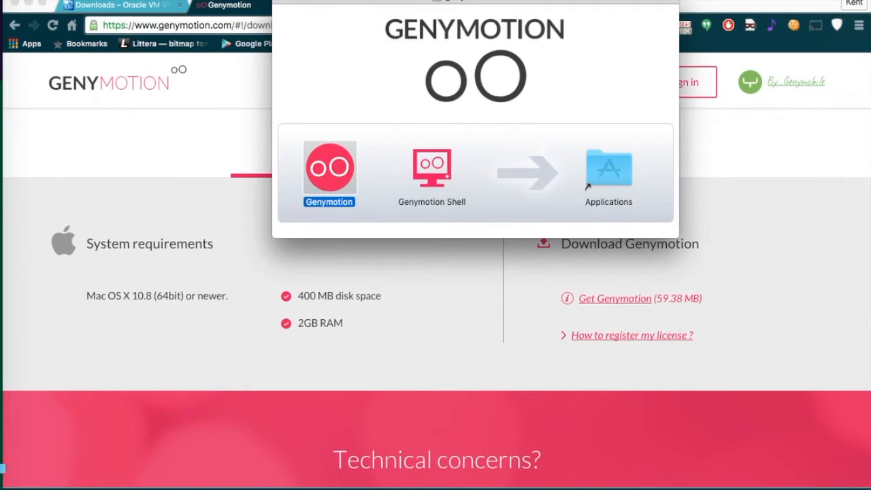
left_click(281, 1)
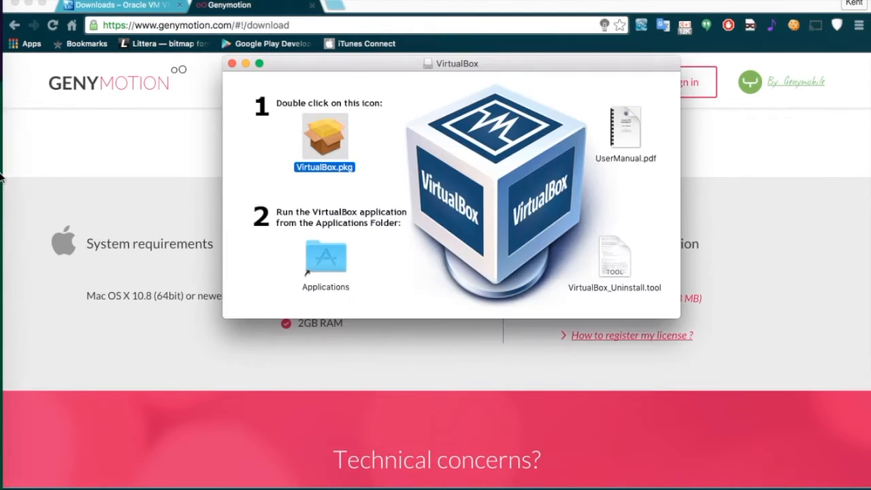
Close the VirtualBox disk image window and the Genymotion and VirtualBox browser tabs
left_click(231, 63)
left_click(311, 7)
left_click(181, 6)
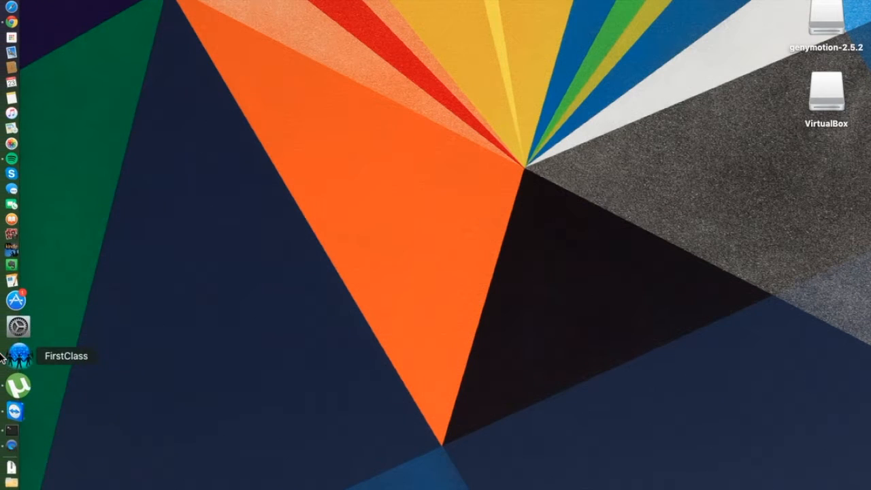
Launch Genymotion from the Applications folder and allow the downloaded app to open
left_click(9, 439)
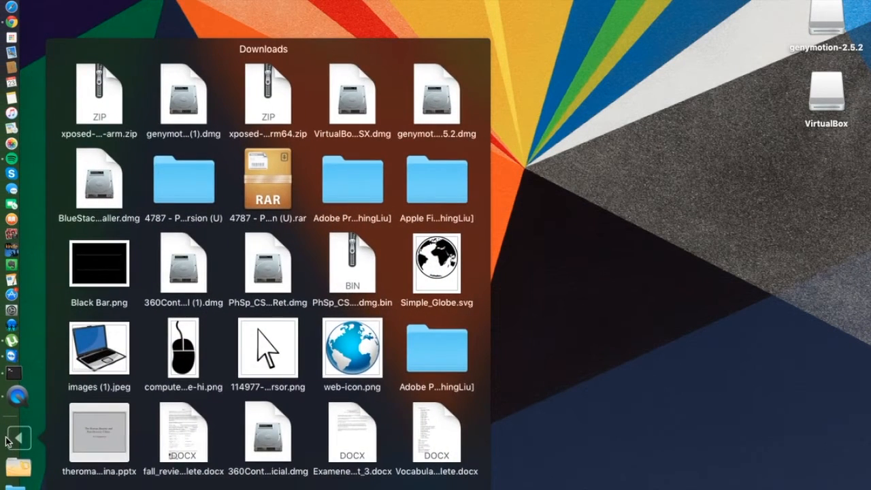
left_click(9, 439)
left_click(10, 468)
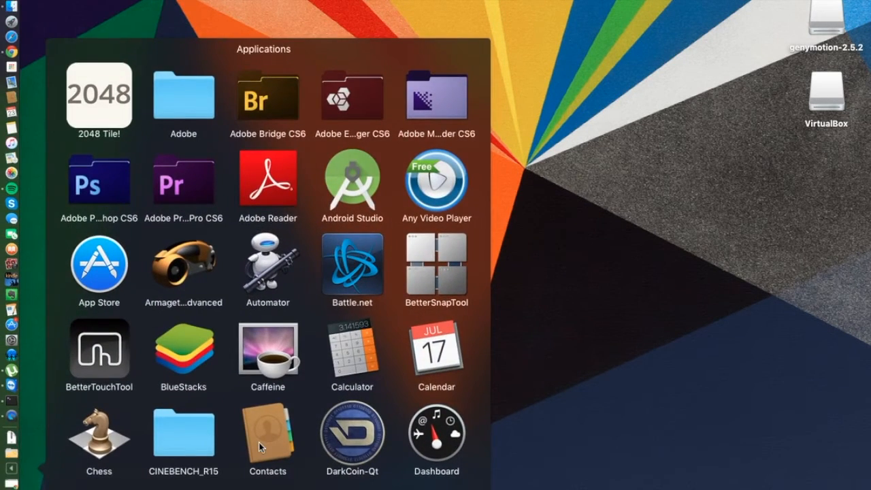
scroll(259, 347, "down", 8)
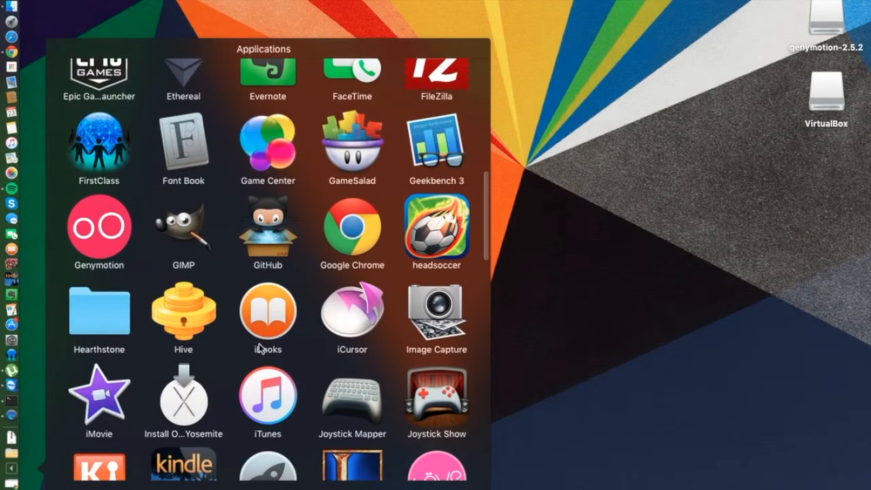
left_click(107, 239)
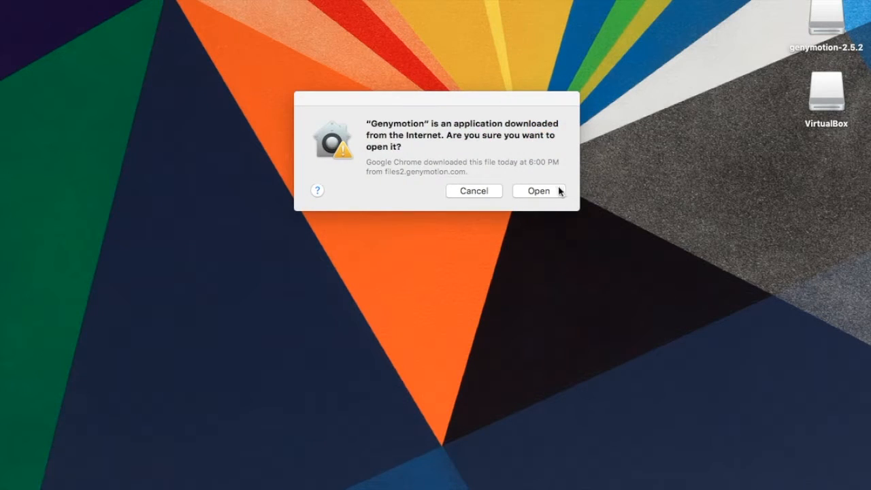
left_click(553, 194)
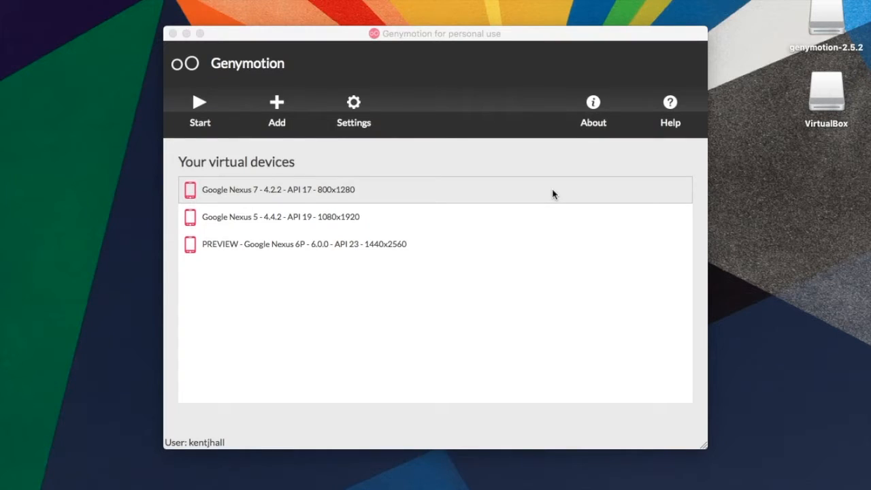
Delete the PREVIEW - Google Nexus 6P - 6.0.0 virtual device from the device list
left_click(284, 242)
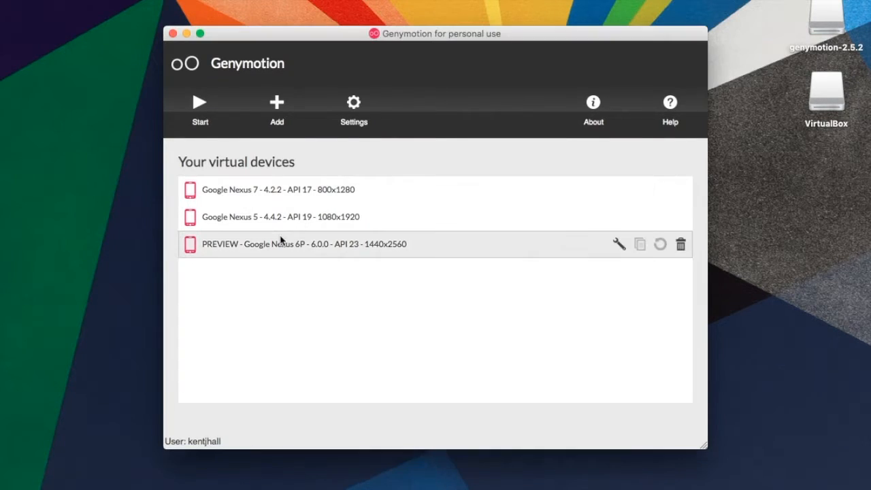
left_click(680, 245)
left_click(422, 268)
left_click(680, 245)
left_click(530, 270)
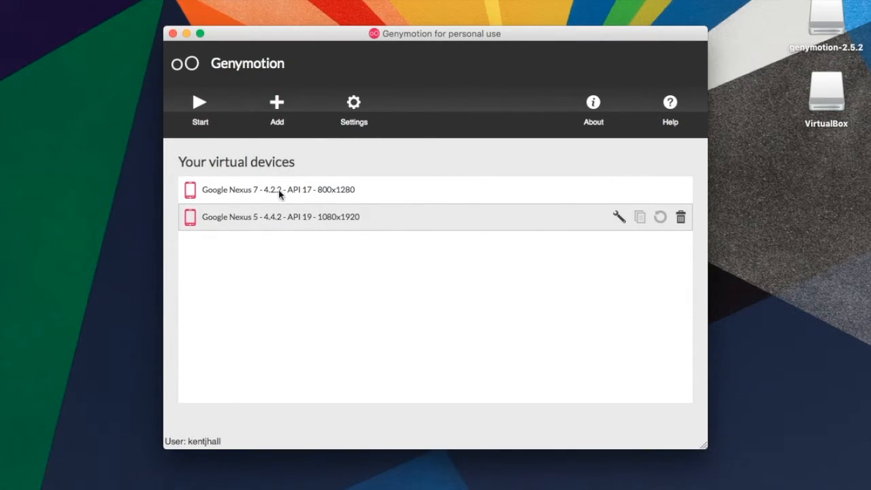
Delete the Google Nexus 5 - 4.4.2 and Google Nexus 7 - 4.2.2 virtual devices
left_click(679, 216)
left_click(518, 265)
left_click(682, 195)
left_click(512, 265)
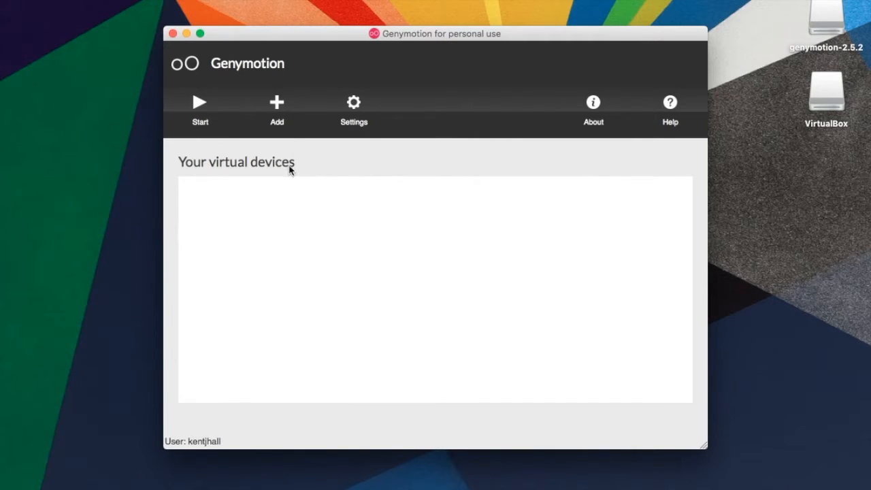
Open the virtual device creation wizard and look through the available devices, Android versions and device models
left_click(278, 110)
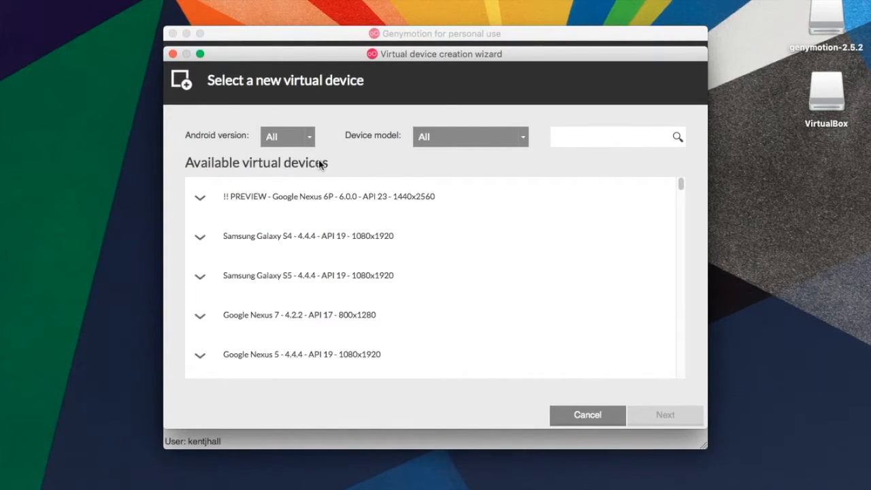
scroll(349, 223, "down", 5)
scroll(350, 221, "up", 5)
scroll(349, 221, "down", 15)
scroll(350, 221, "up", 15)
left_click(290, 136)
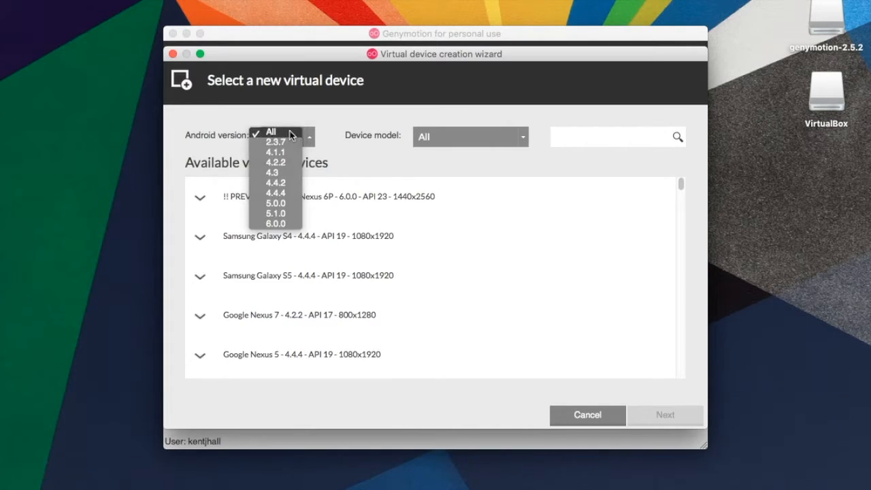
left_click(432, 130)
left_click(442, 136)
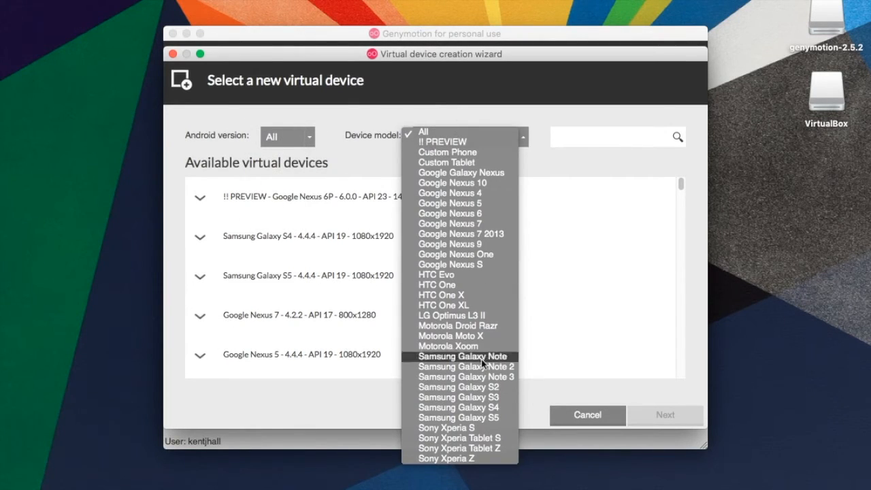
left_click(304, 138)
Filter the available devices by Android version 6.0.0 and choose the PREVIEW - Google Nexus 6P device to create
left_click(305, 138)
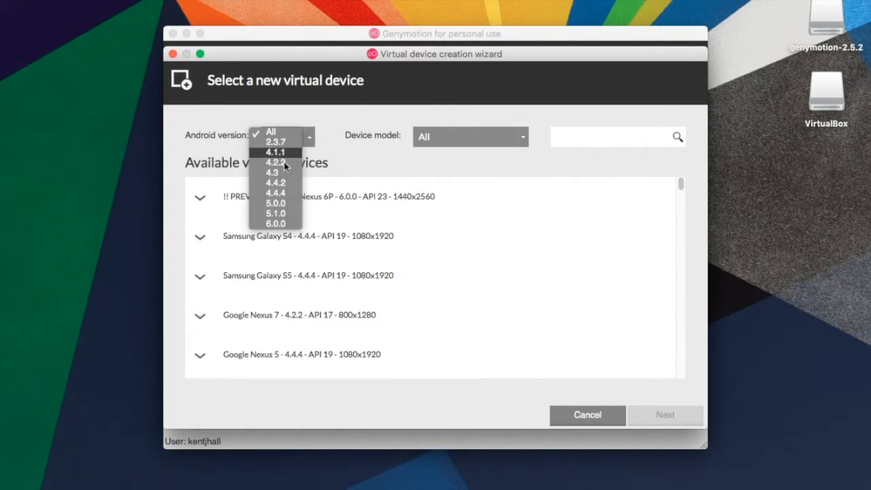
left_click(276, 224)
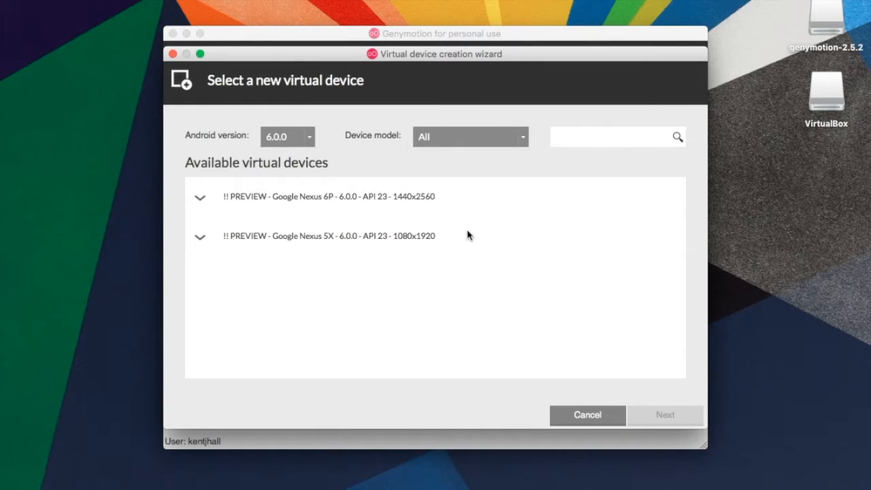
left_click(374, 206)
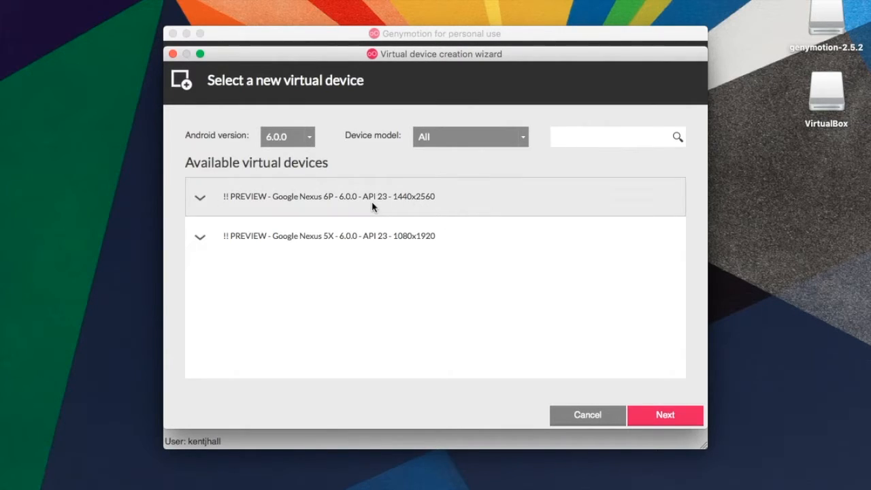
left_click(664, 414)
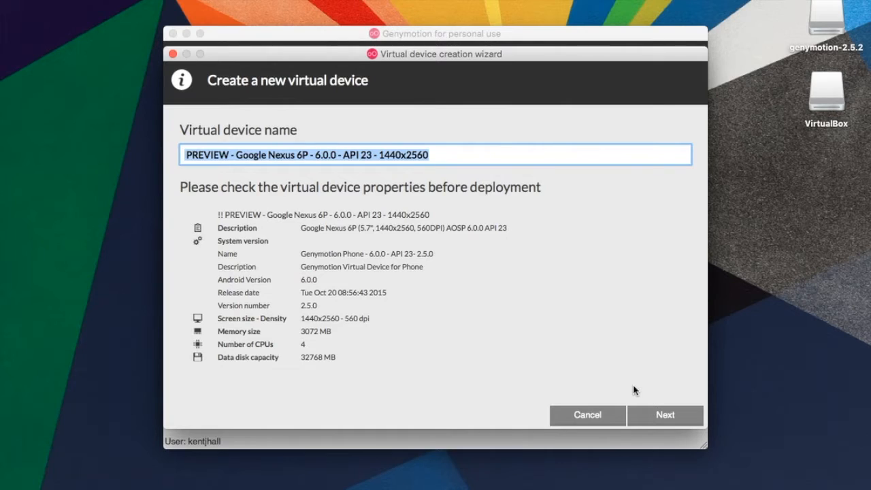
Deploy the new Nexus 6P virtual device under its default name and finish the creation wizard
left_click(661, 415)
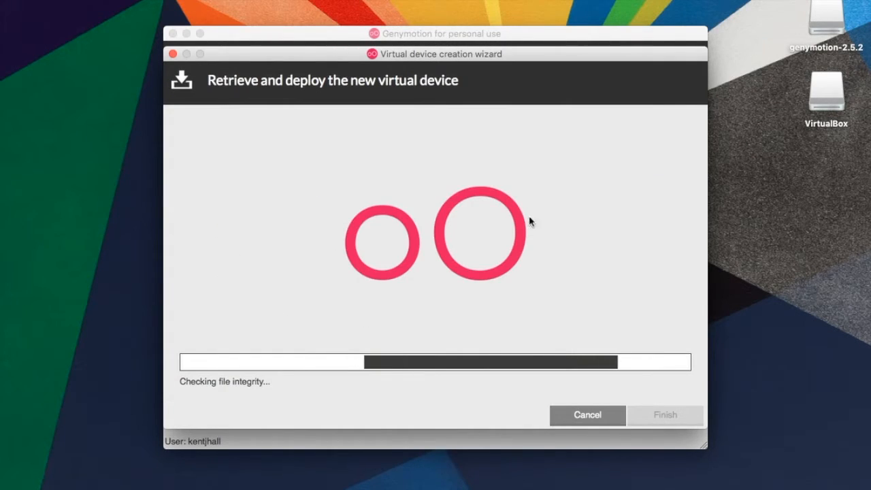
left_click_drag(461, 61, 465, 28)
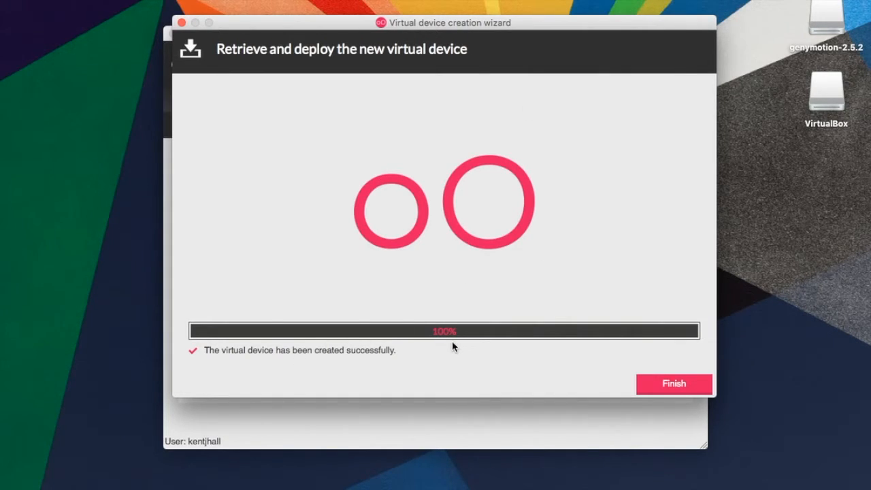
left_click(670, 392)
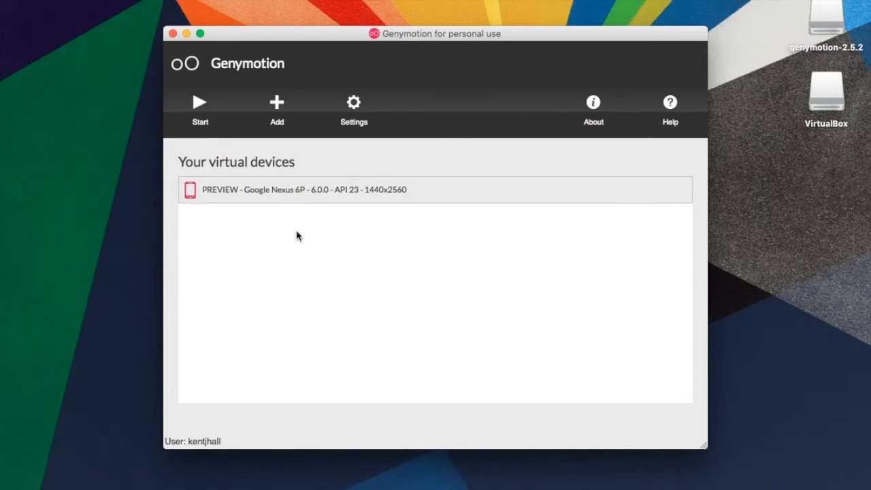
Start the PREVIEW - Google Nexus 6P virtual device and dismiss the Android welcome message
mouse_move(3, 212)
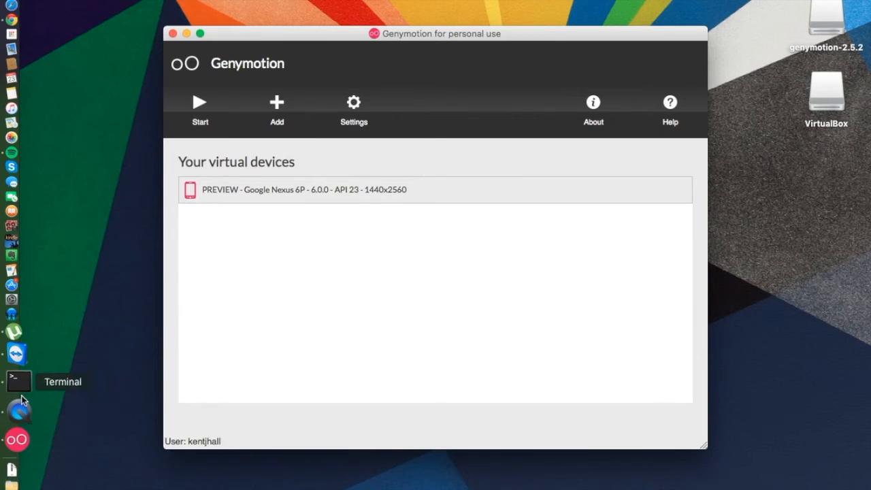
mouse_move(269, 191)
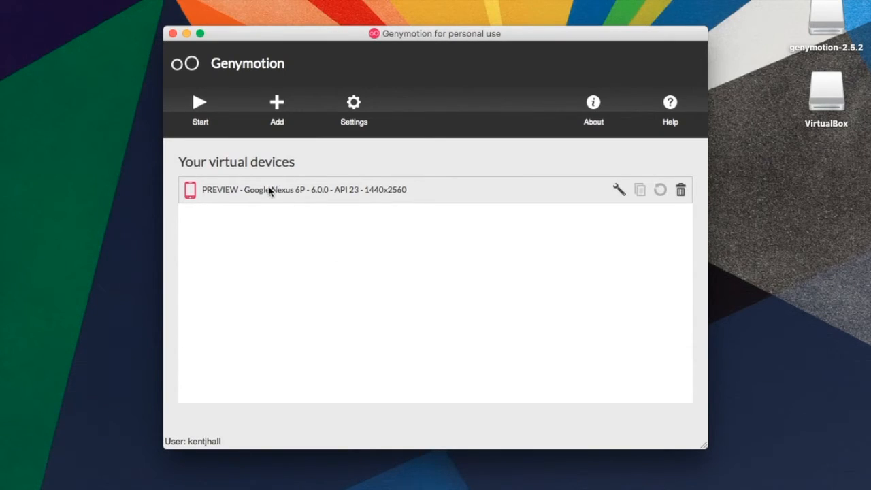
left_click(199, 121)
mouse_move(3, 362)
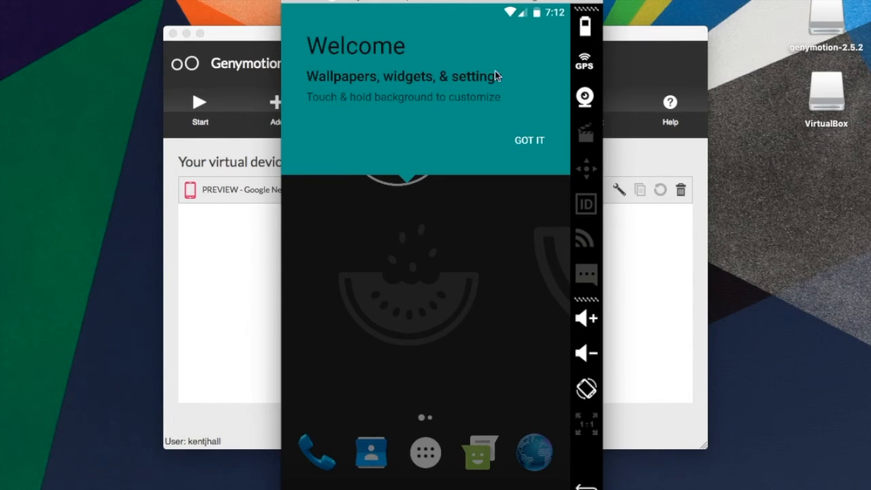
left_click(536, 140)
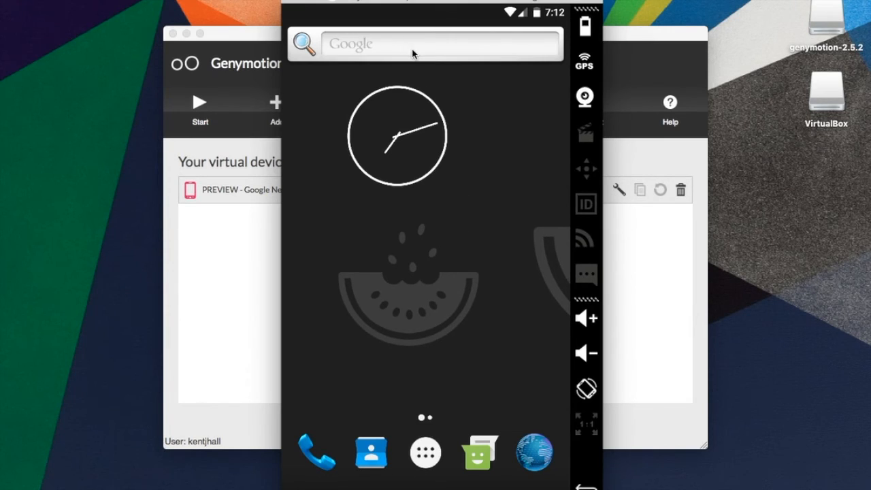
Look through the app drawer and the home screen pages of the running virtual phone
left_click(425, 452)
left_click_drag(432, 404, 424, 300)
left_click(422, 485)
left_click_drag(478, 295, 282, 275)
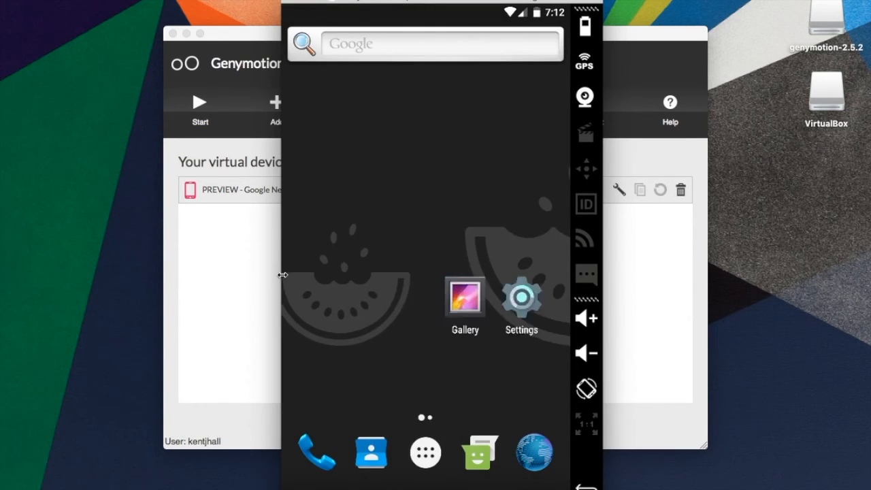
left_click_drag(372, 275, 585, 233)
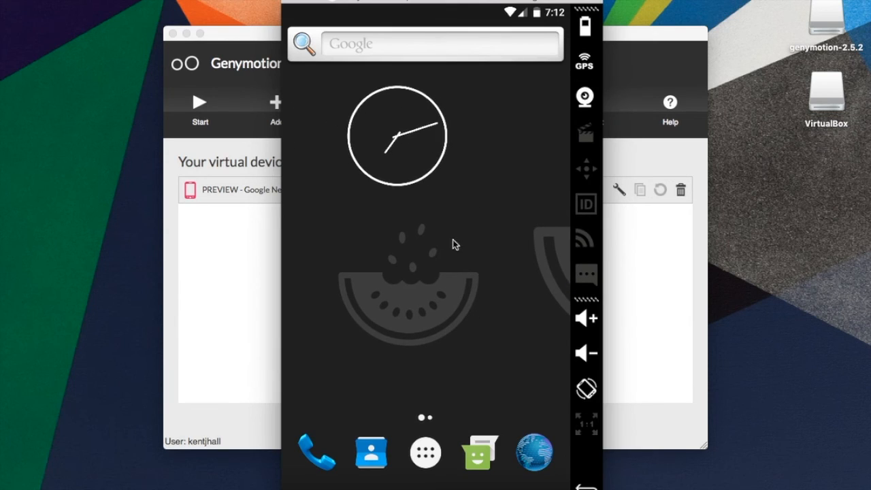
left_click_drag(552, 20, 509, 19)
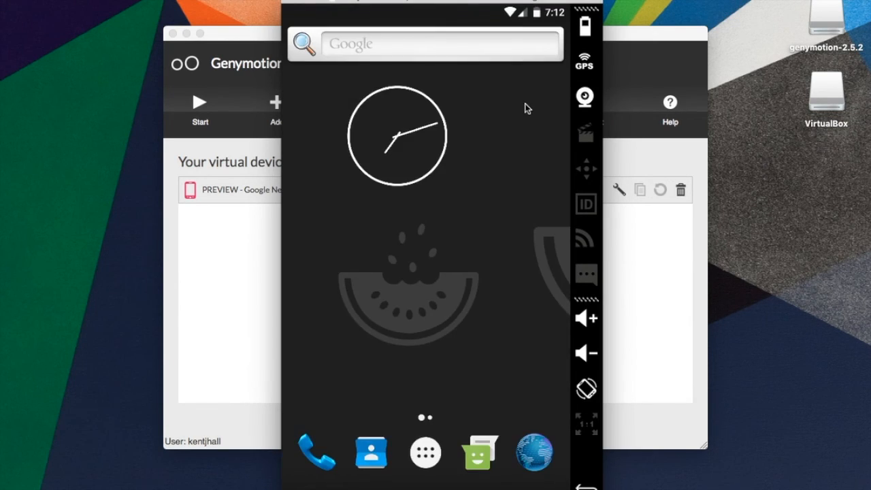